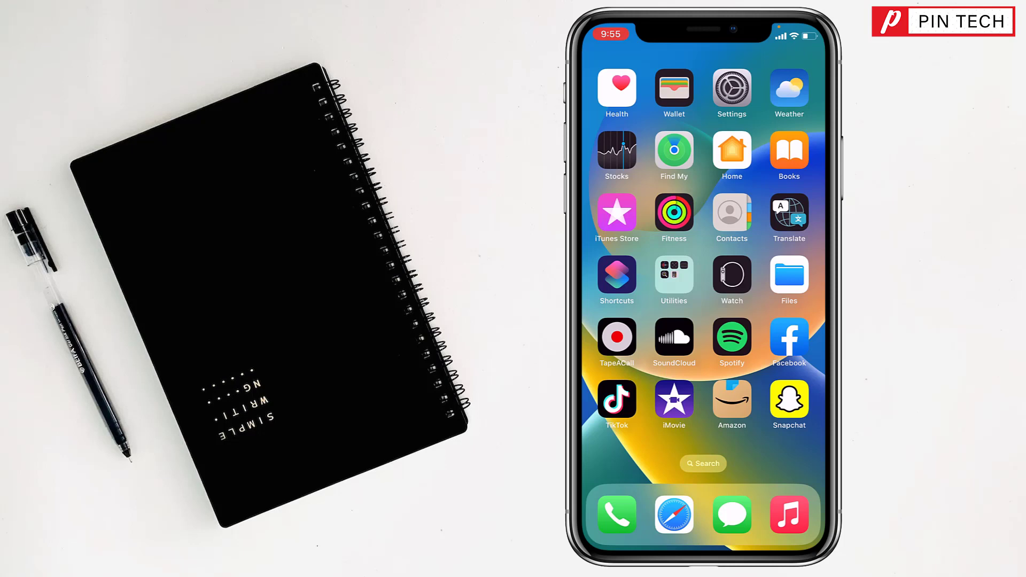
# Start a new app limit under Settings > Screen Time > App Limits
pyautogui.click(732, 88)
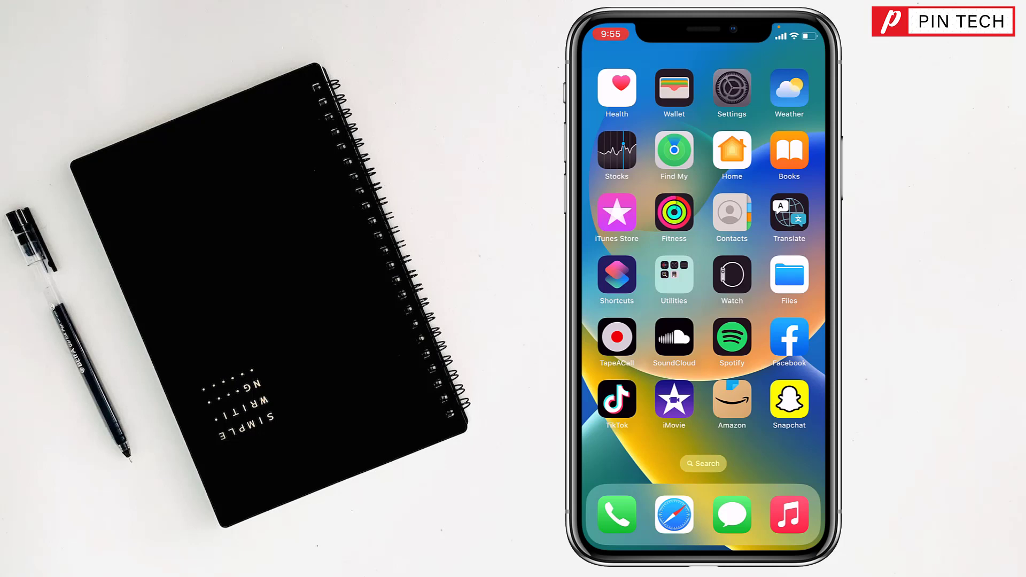
pyautogui.click(657, 443)
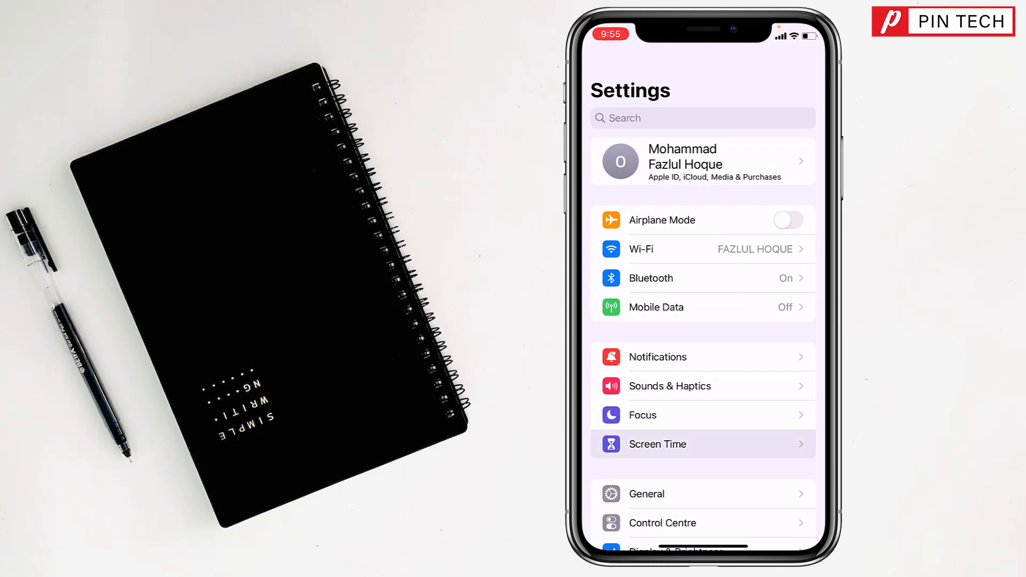
pyautogui.click(653, 364)
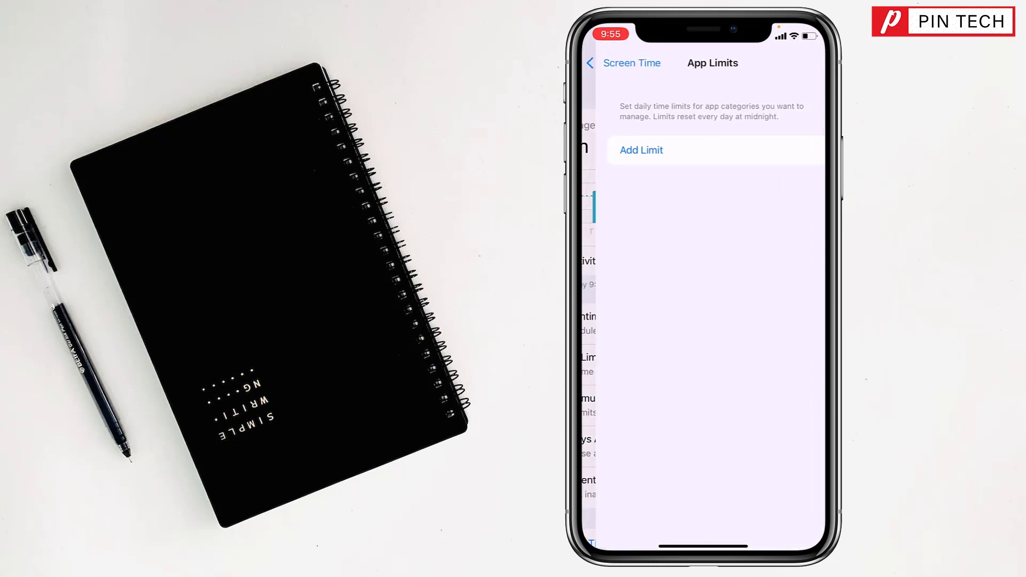
pyautogui.click(625, 150)
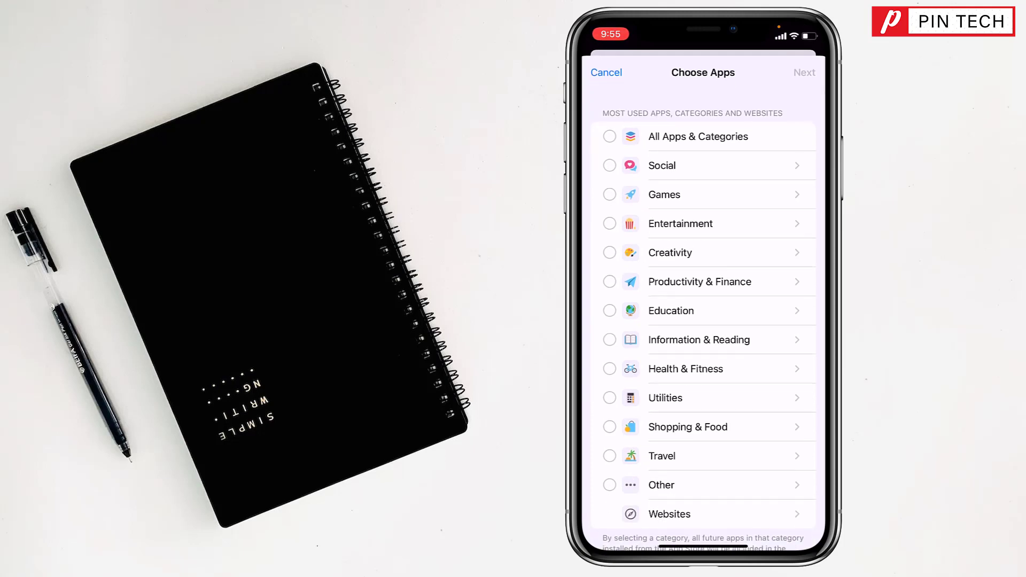
# Pick Snapchat from the Social category and give it a 1-minute daily limit
pyautogui.click(662, 165)
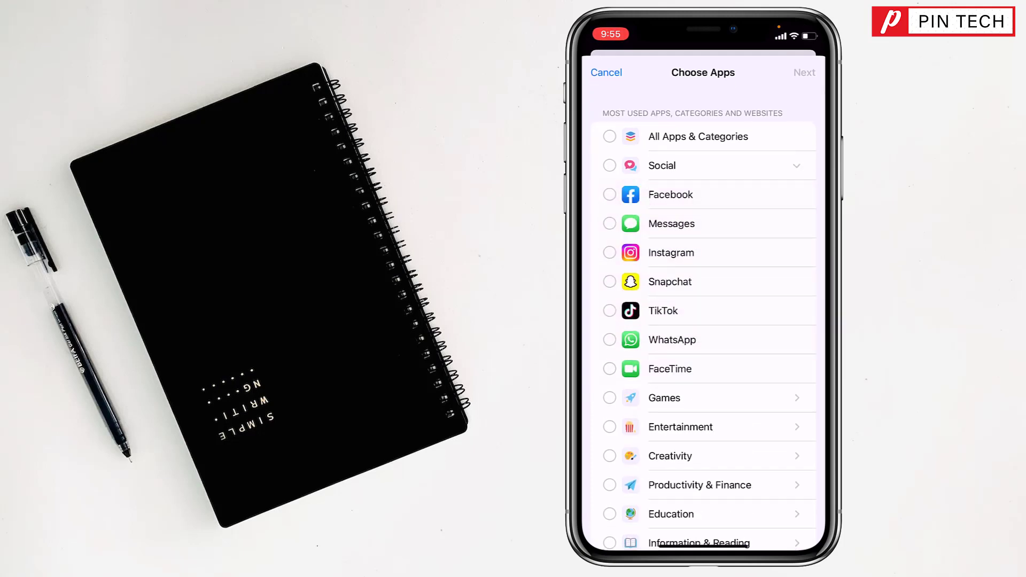
pyautogui.click(609, 281)
pyautogui.click(804, 72)
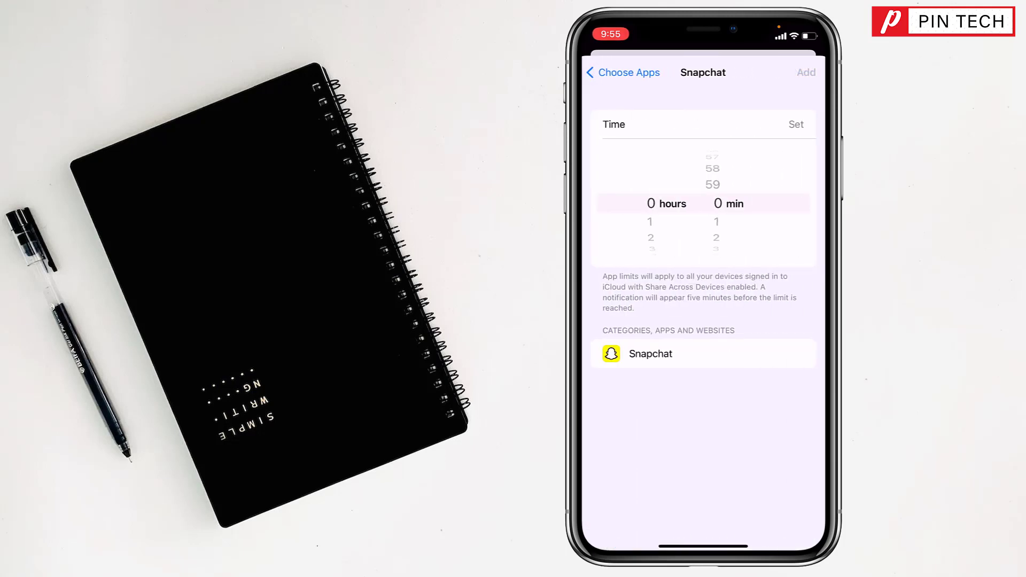
pyautogui.scroll(-1, 716, 203)
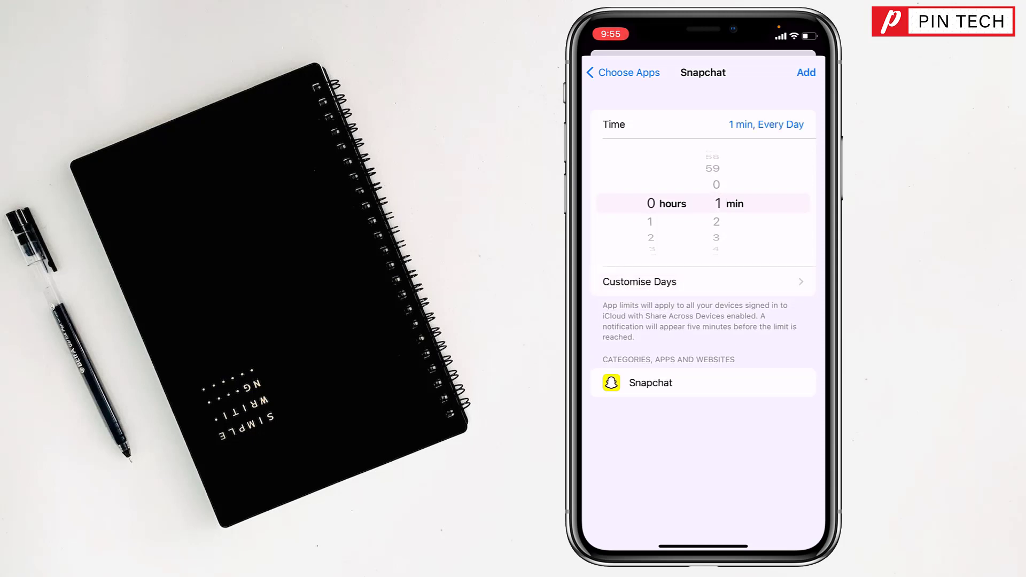
pyautogui.click(805, 72)
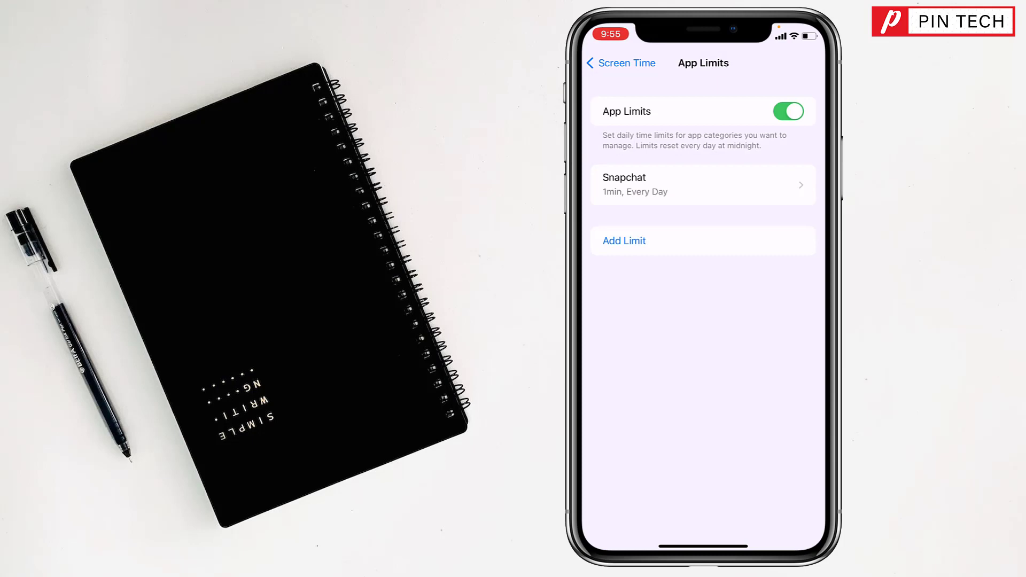